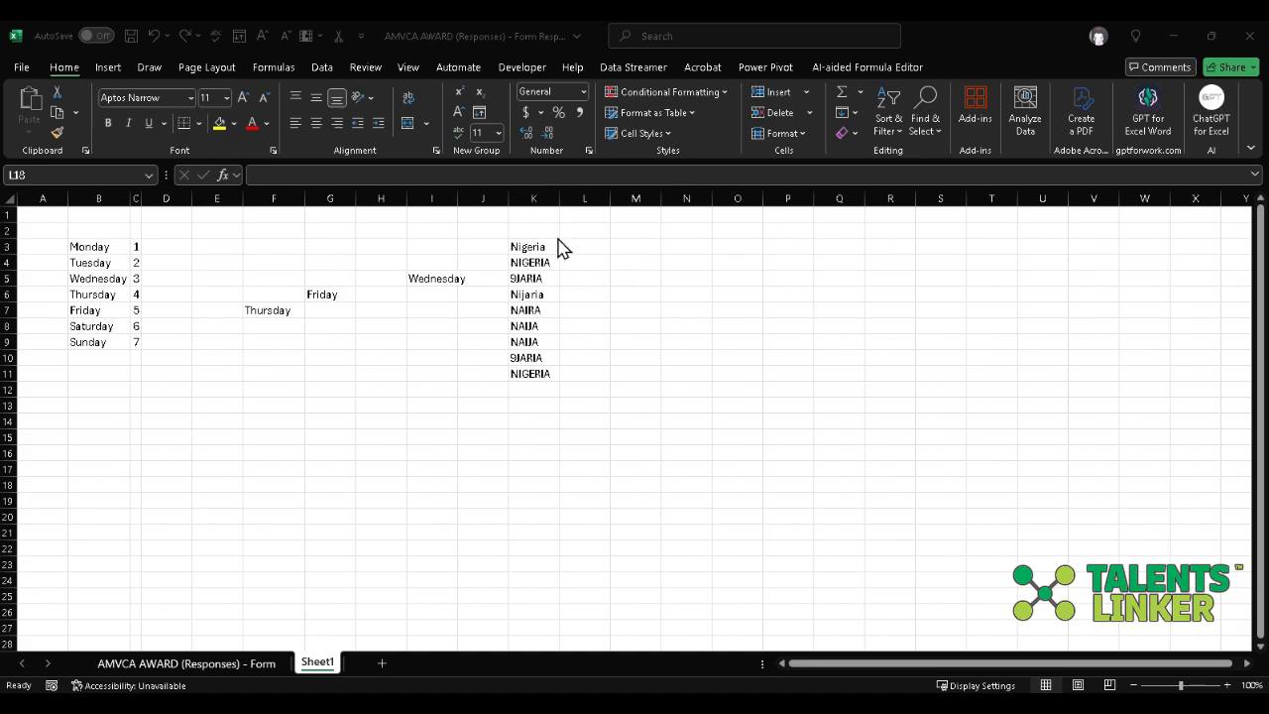
- Examine the differently spelled country entries in column K, comparing the first few cells
click(536, 200)
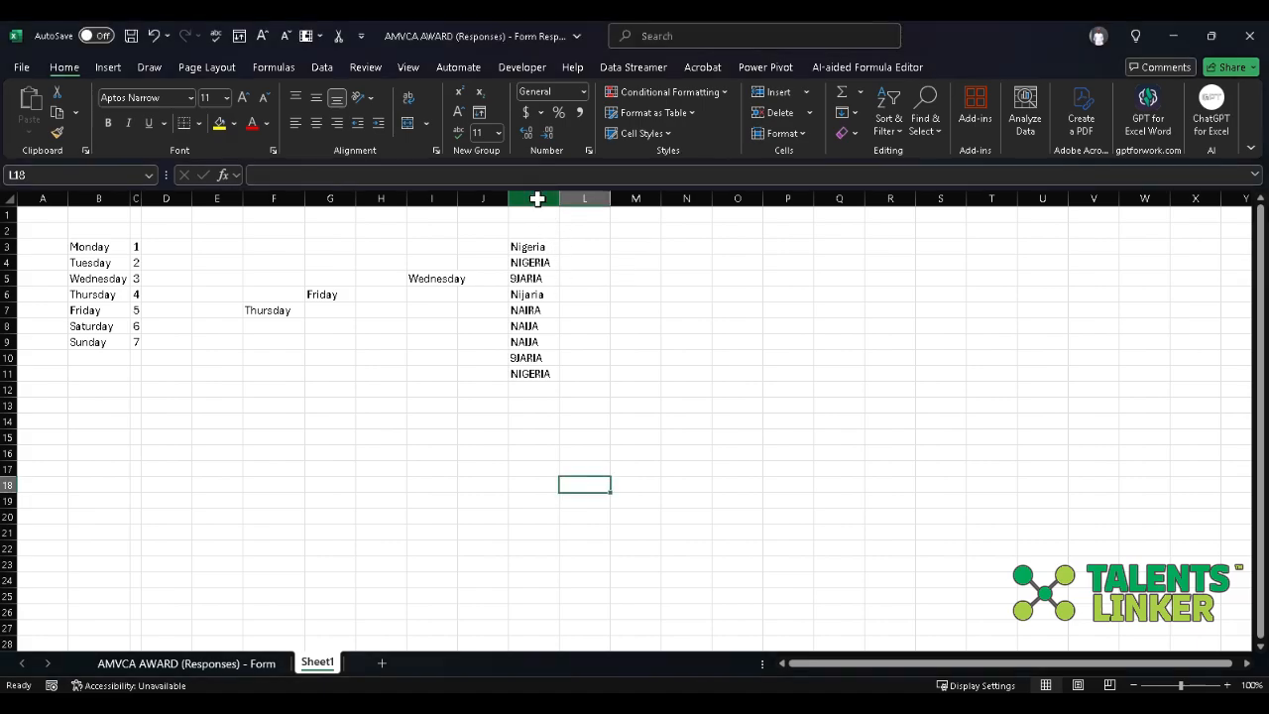
click(536, 200)
click(540, 402)
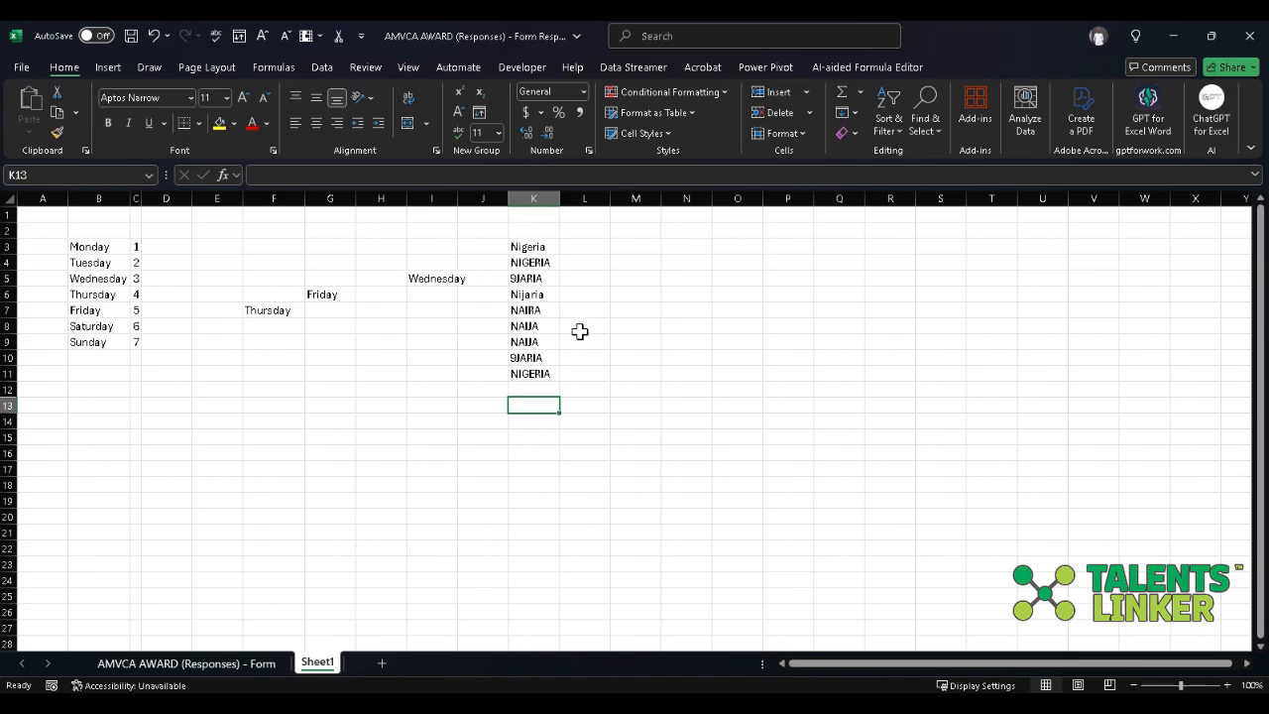
click(544, 259)
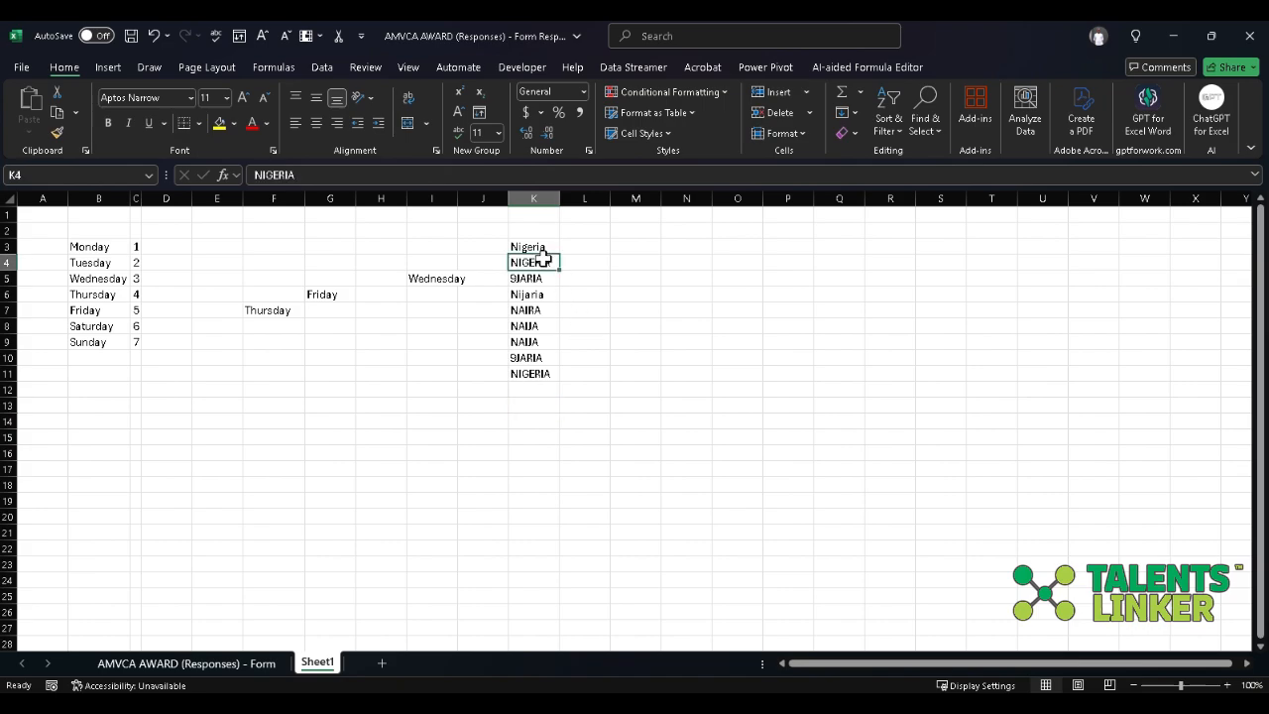
click(544, 248)
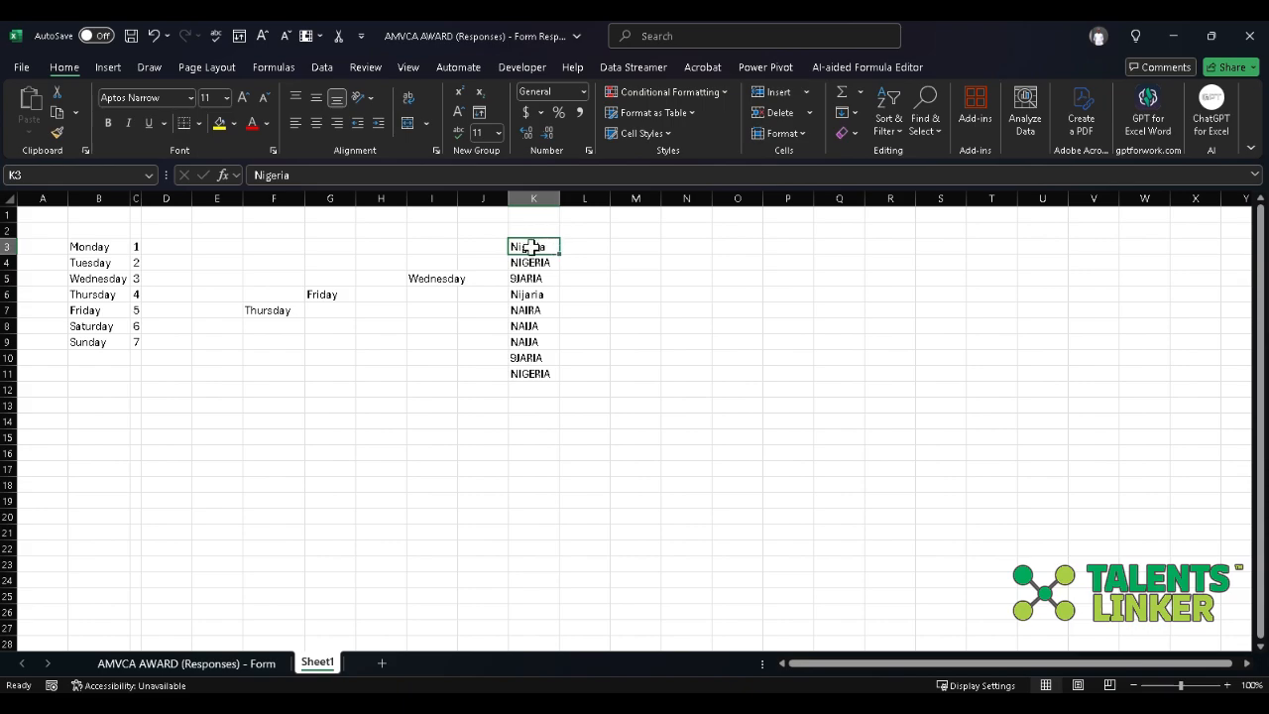
click(581, 250)
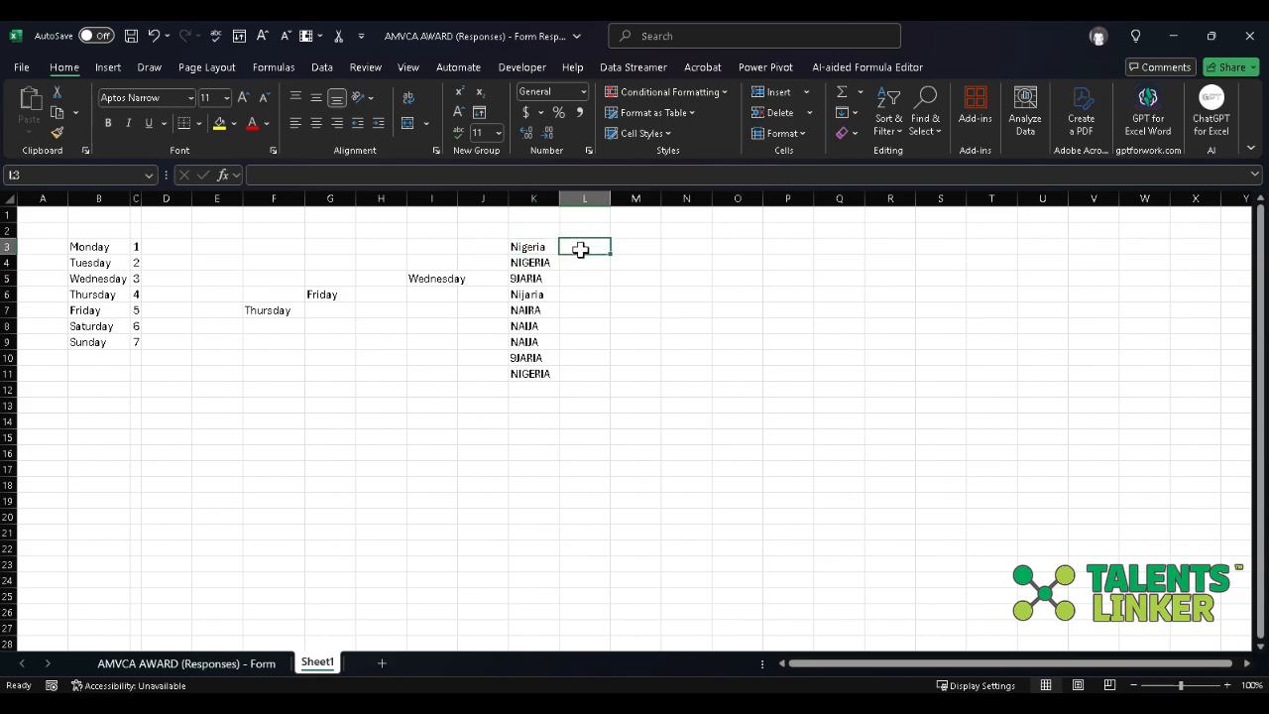
click(546, 249)
click(580, 252)
click(528, 253)
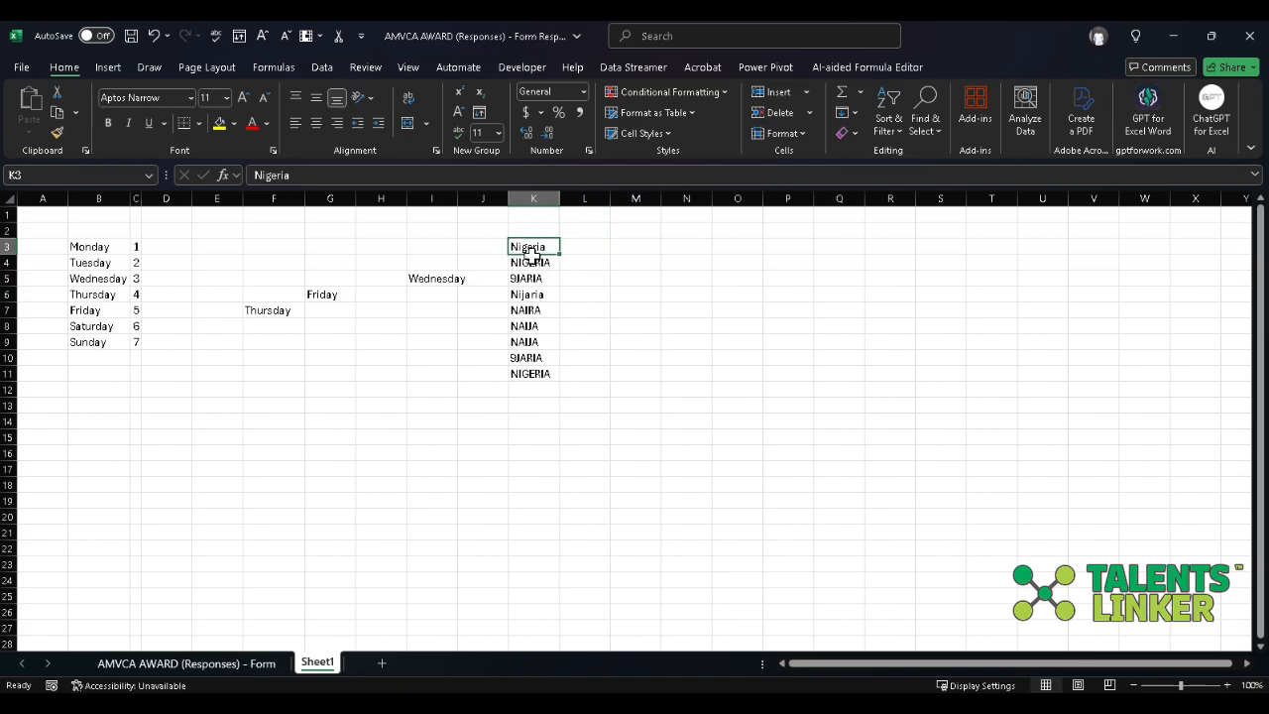
click(536, 261)
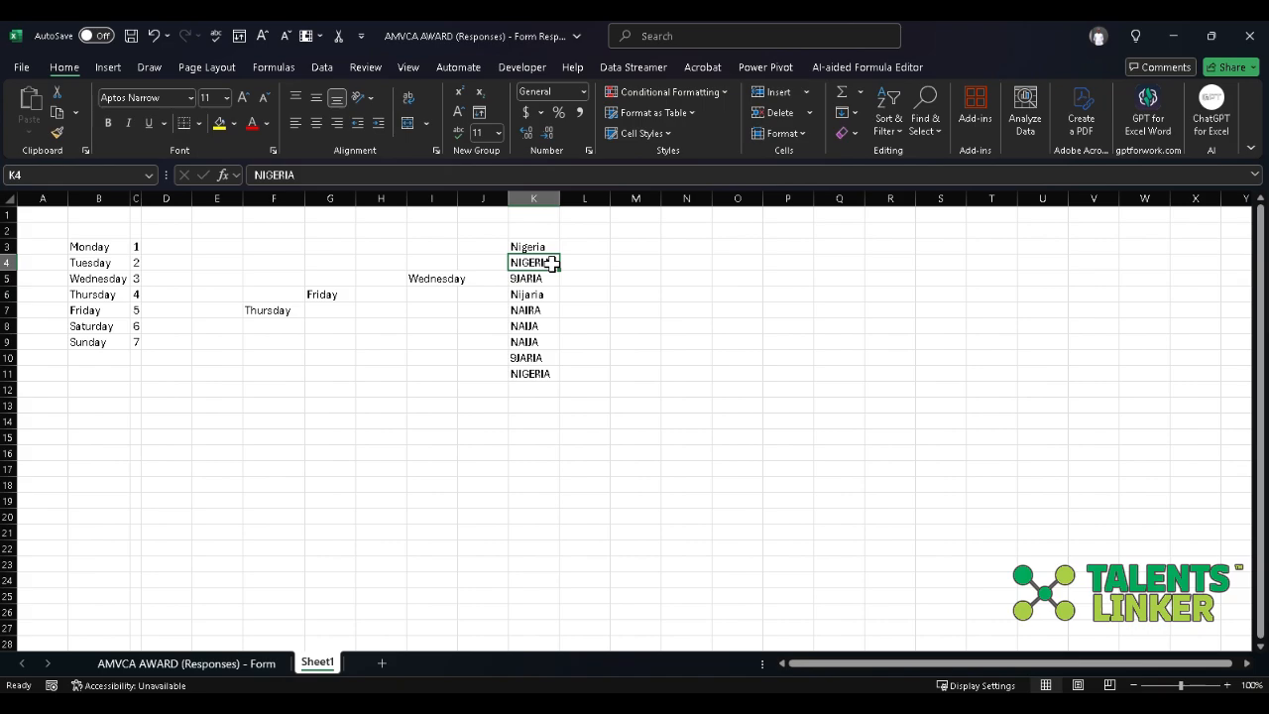
- Search column K for all occurrences of 9JARIA
click(546, 189)
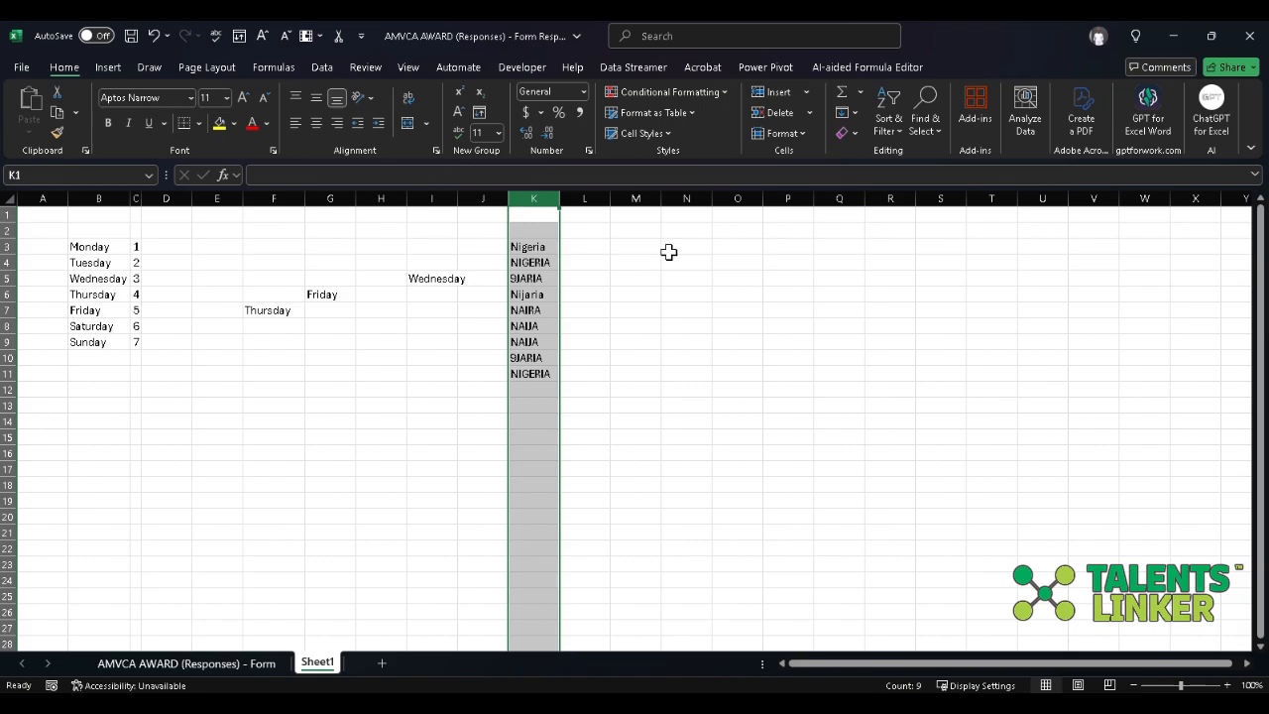
click(940, 126)
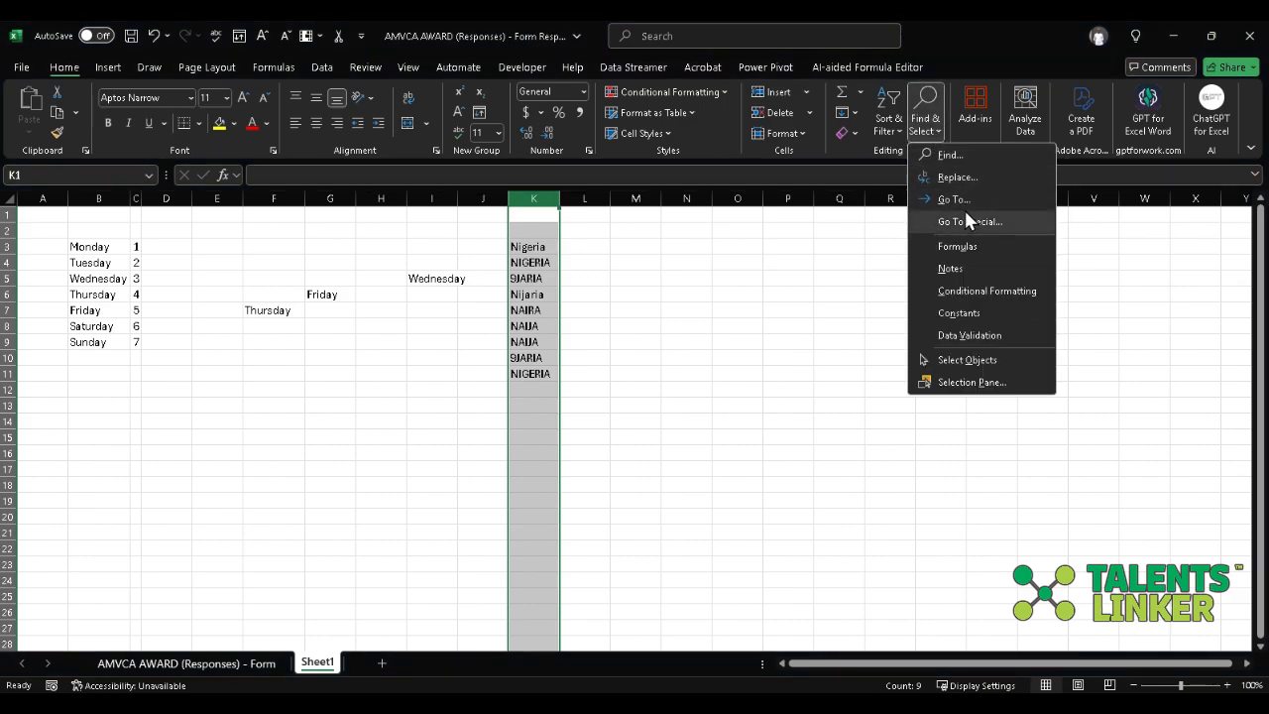
click(945, 160)
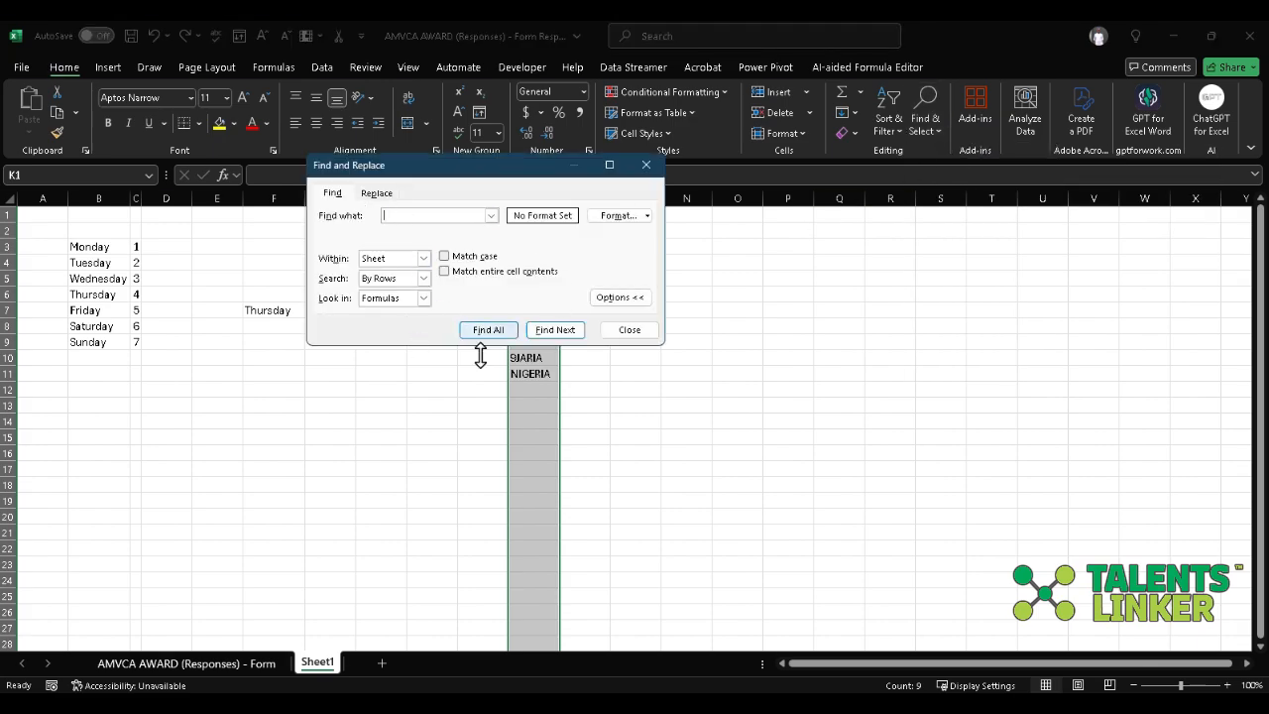
drag(505, 175, 796, 206)
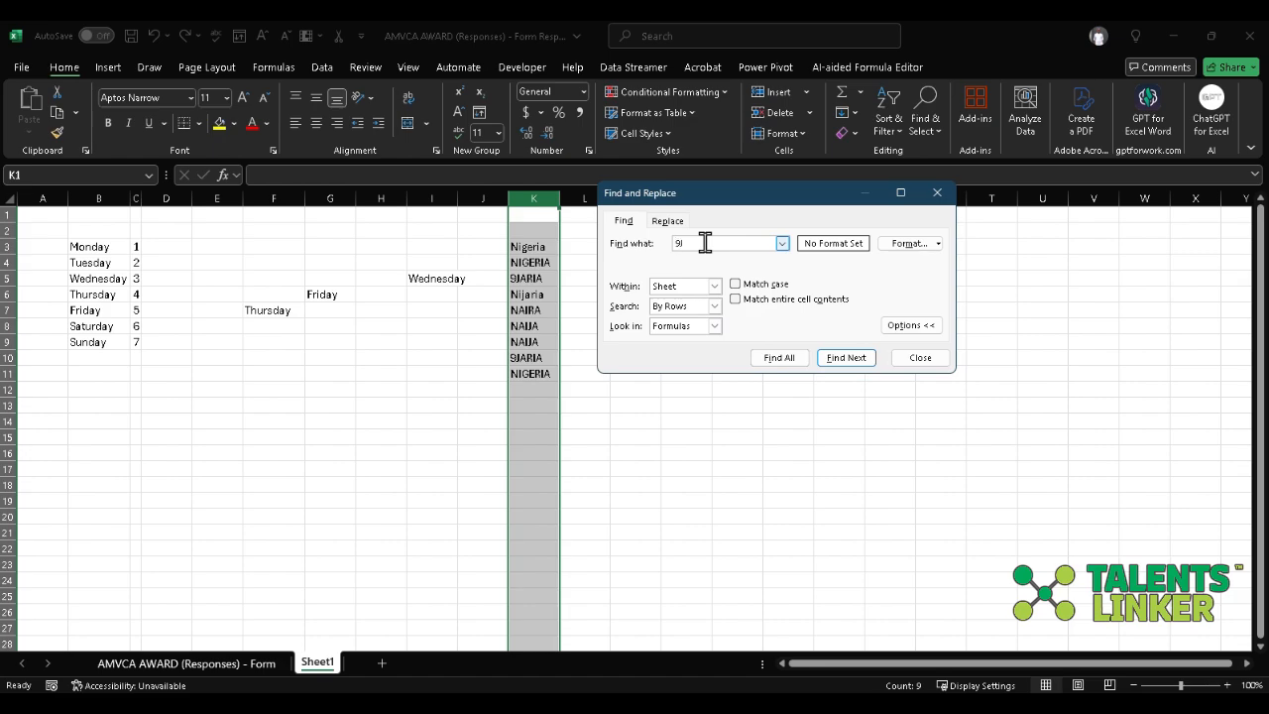
text(ARIA)
click(792, 363)
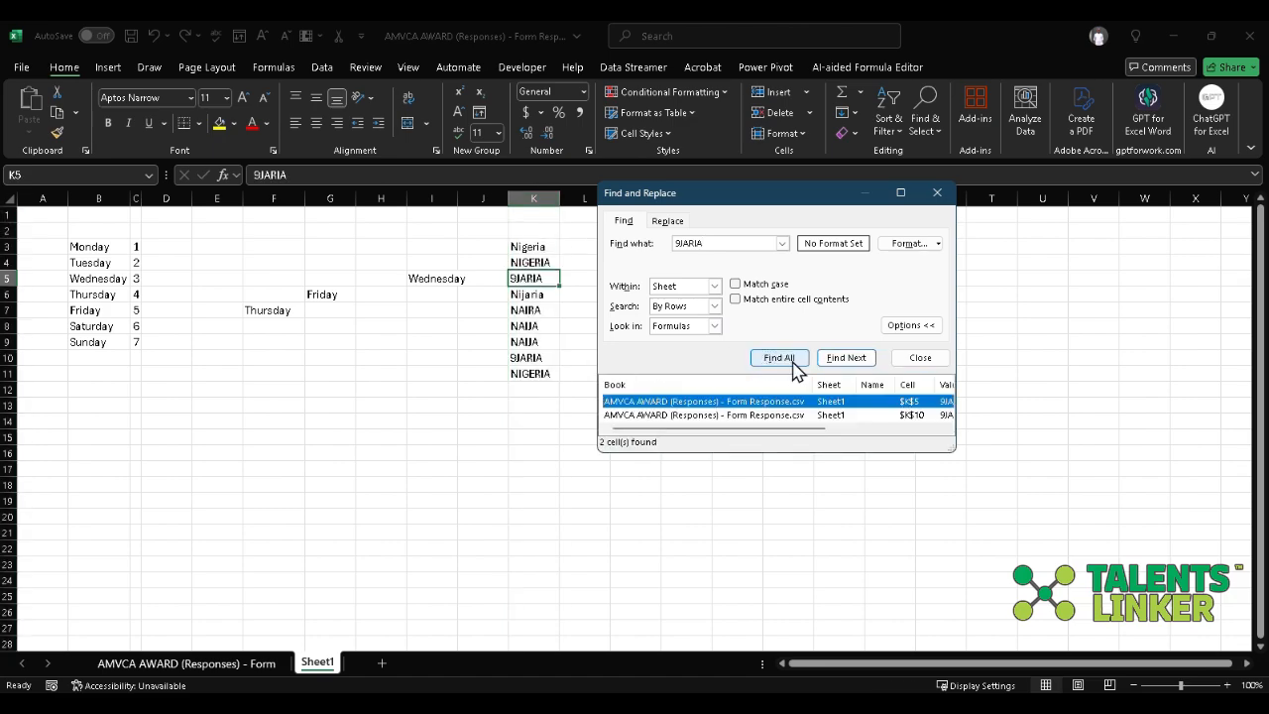
- Review the 9JARIA search results, going to each matching cell in column K in turn
scroll(741, 419, right, 3)
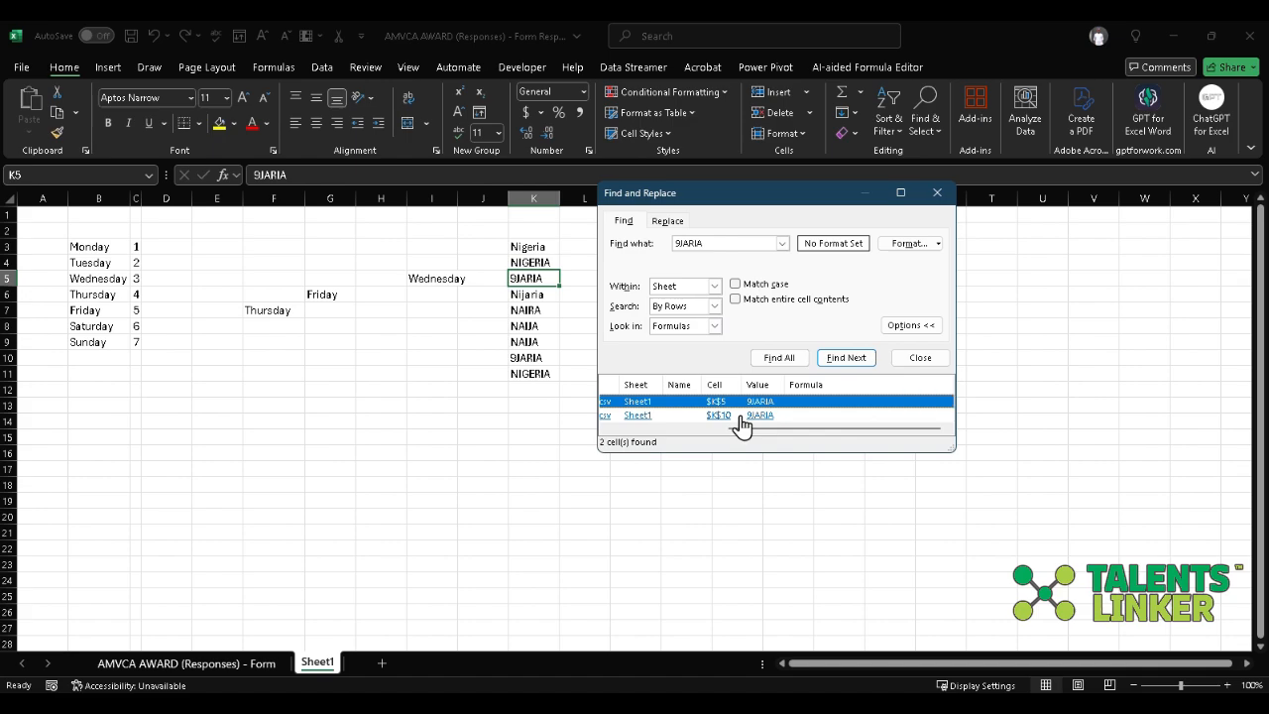
scroll(742, 418, right, 2)
scroll(741, 424, left, 5)
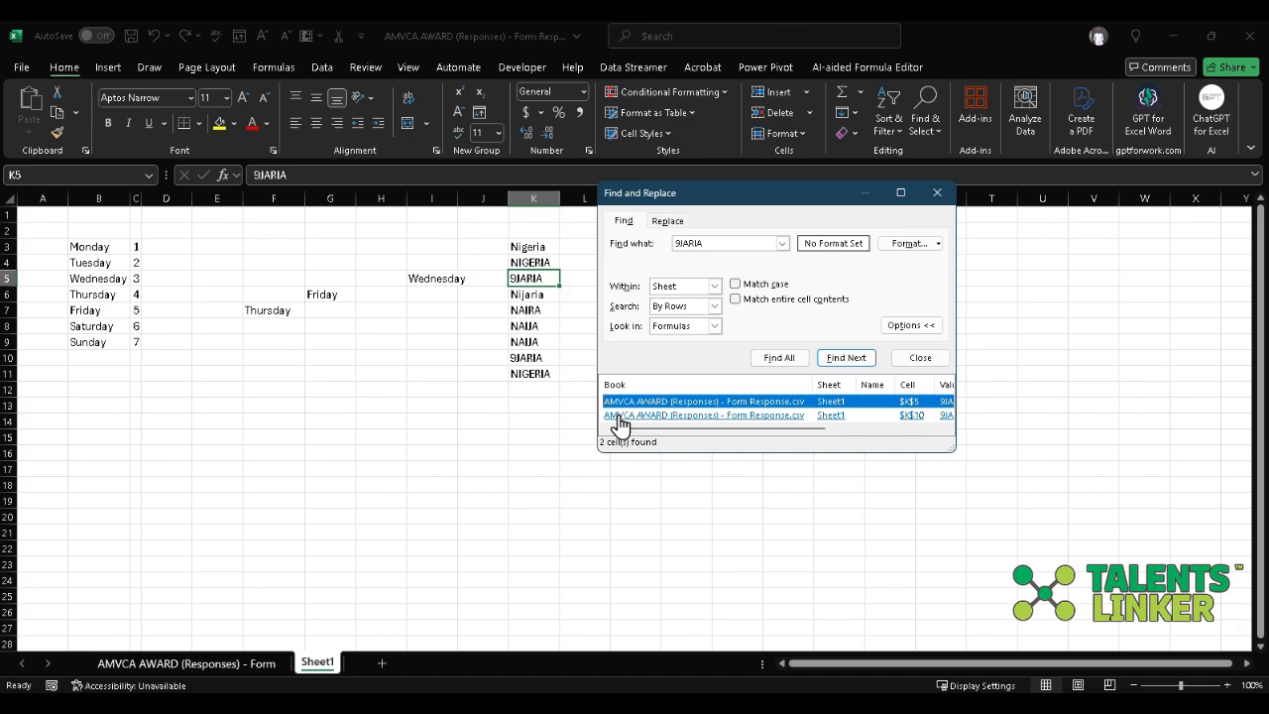
click(620, 416)
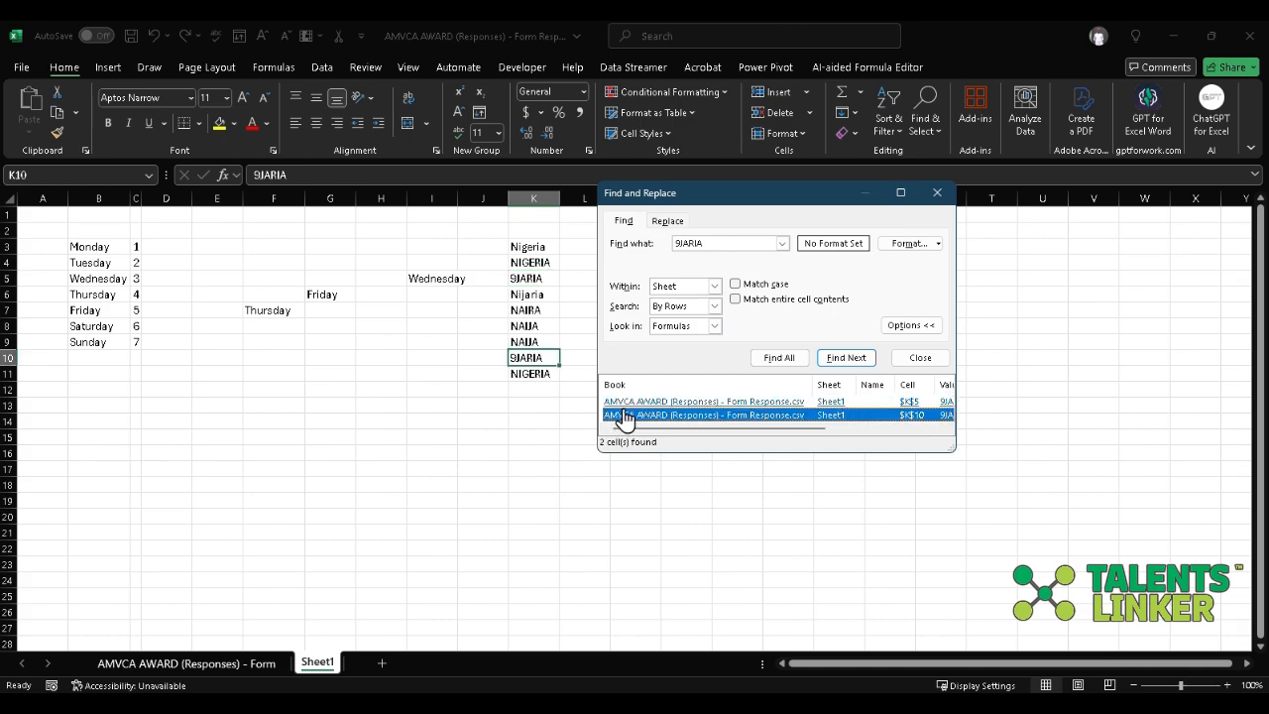
click(634, 403)
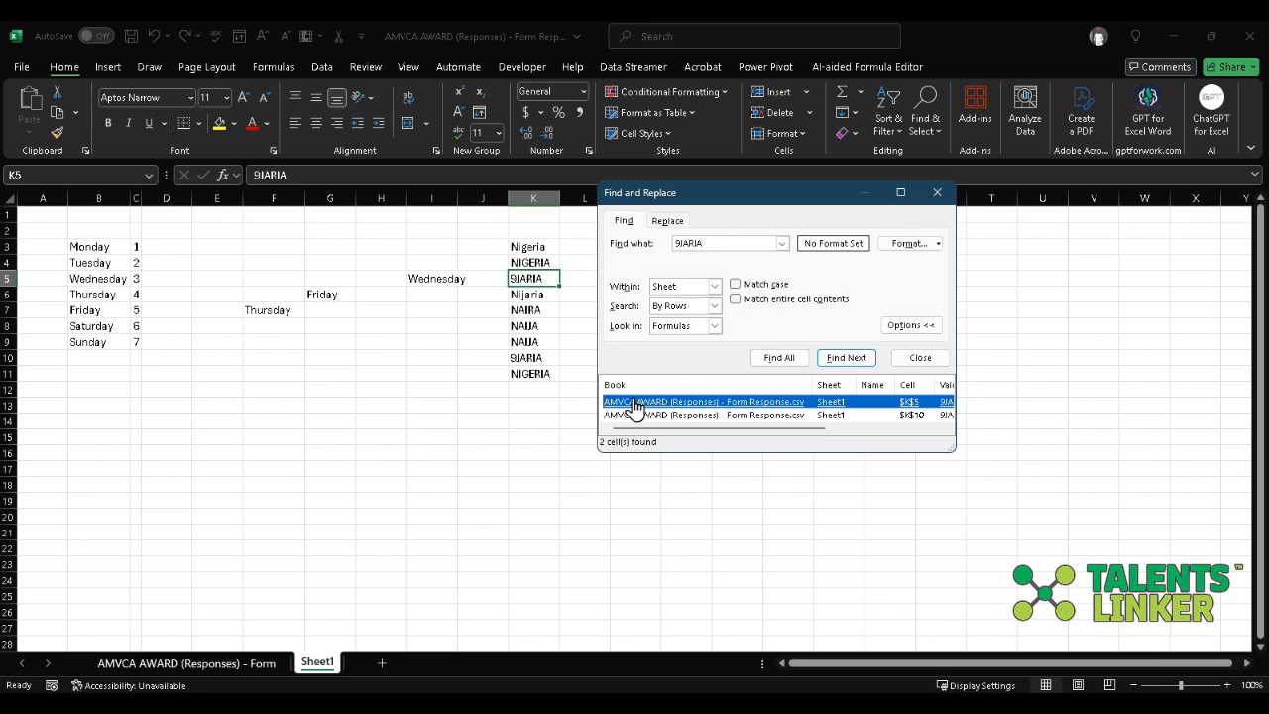
click(644, 416)
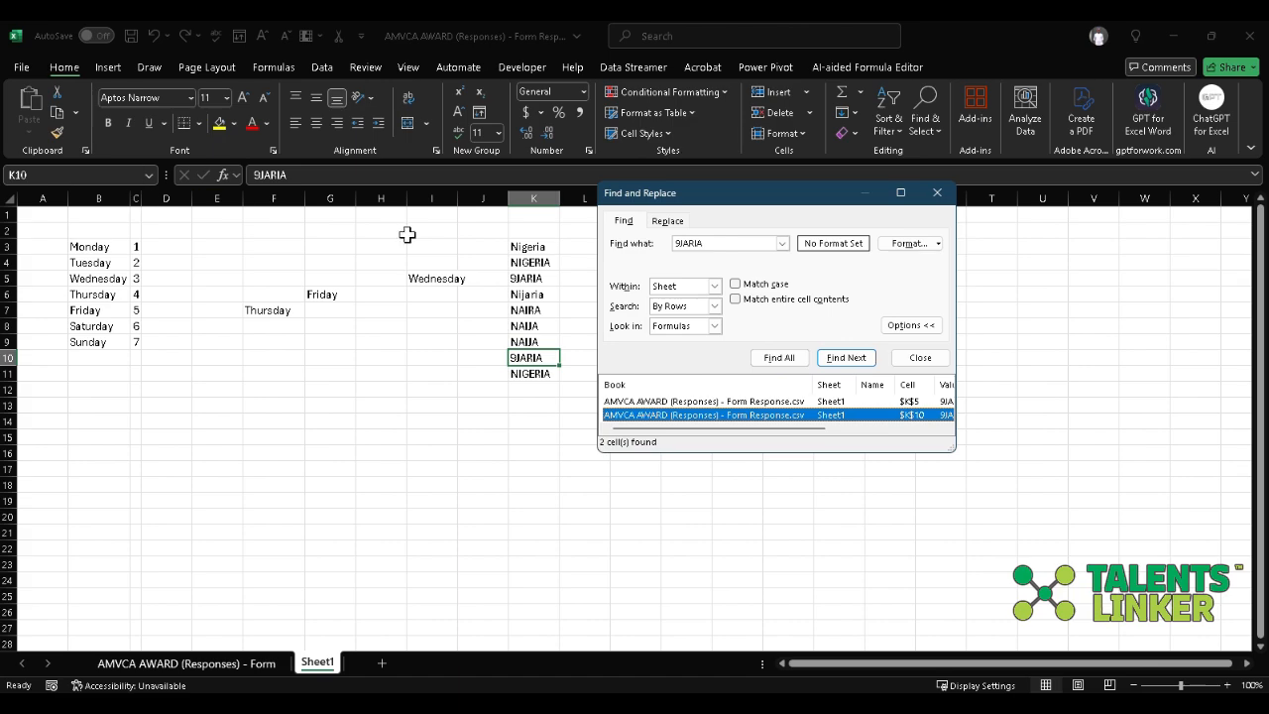
click(666, 403)
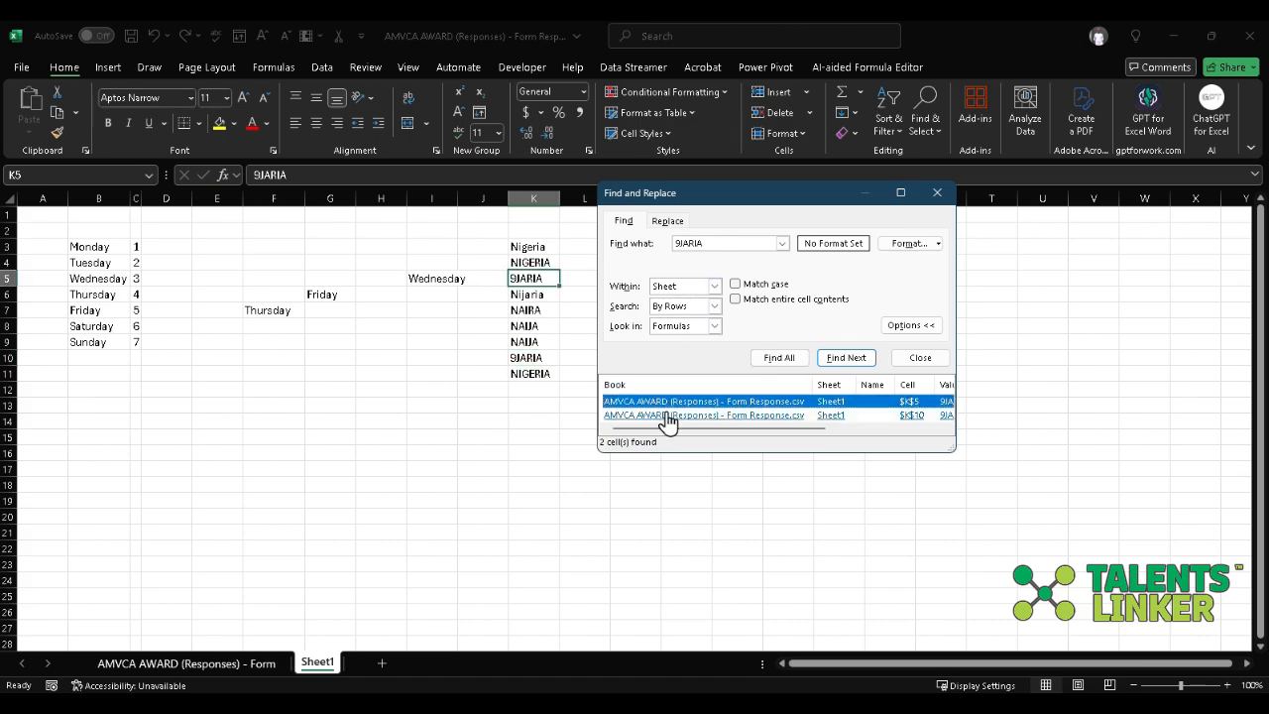
click(665, 416)
click(669, 402)
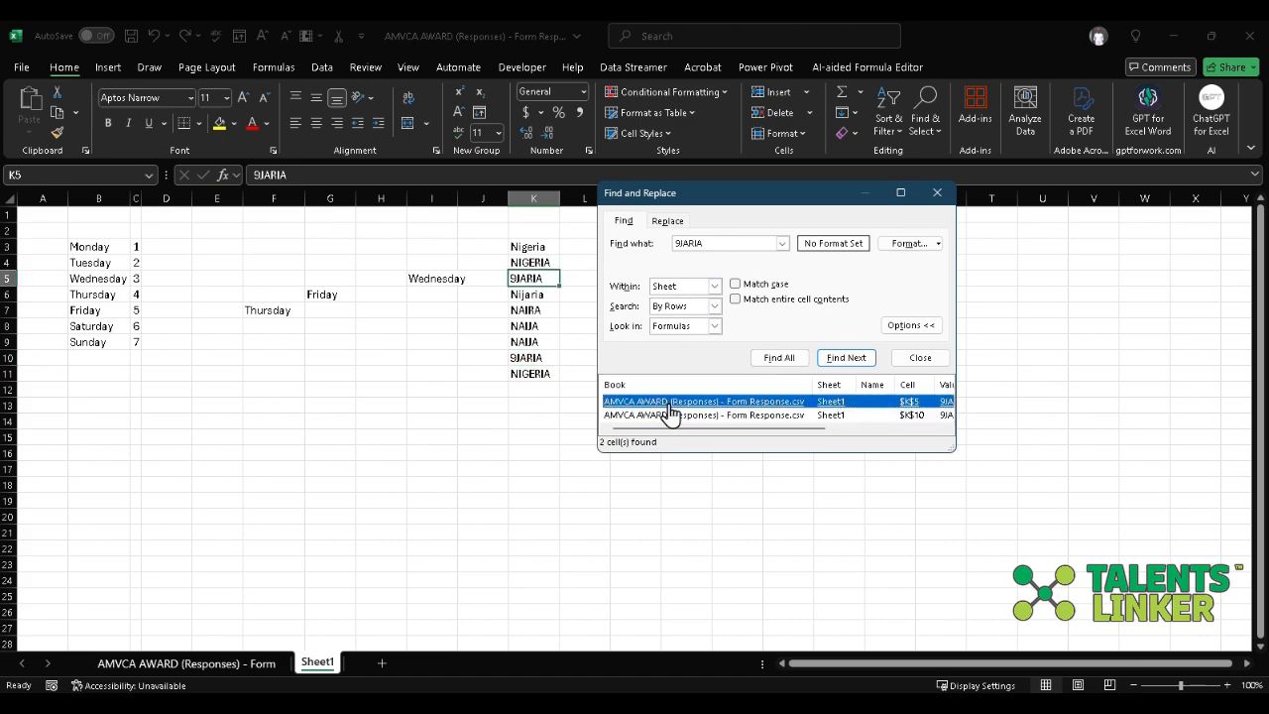
click(672, 415)
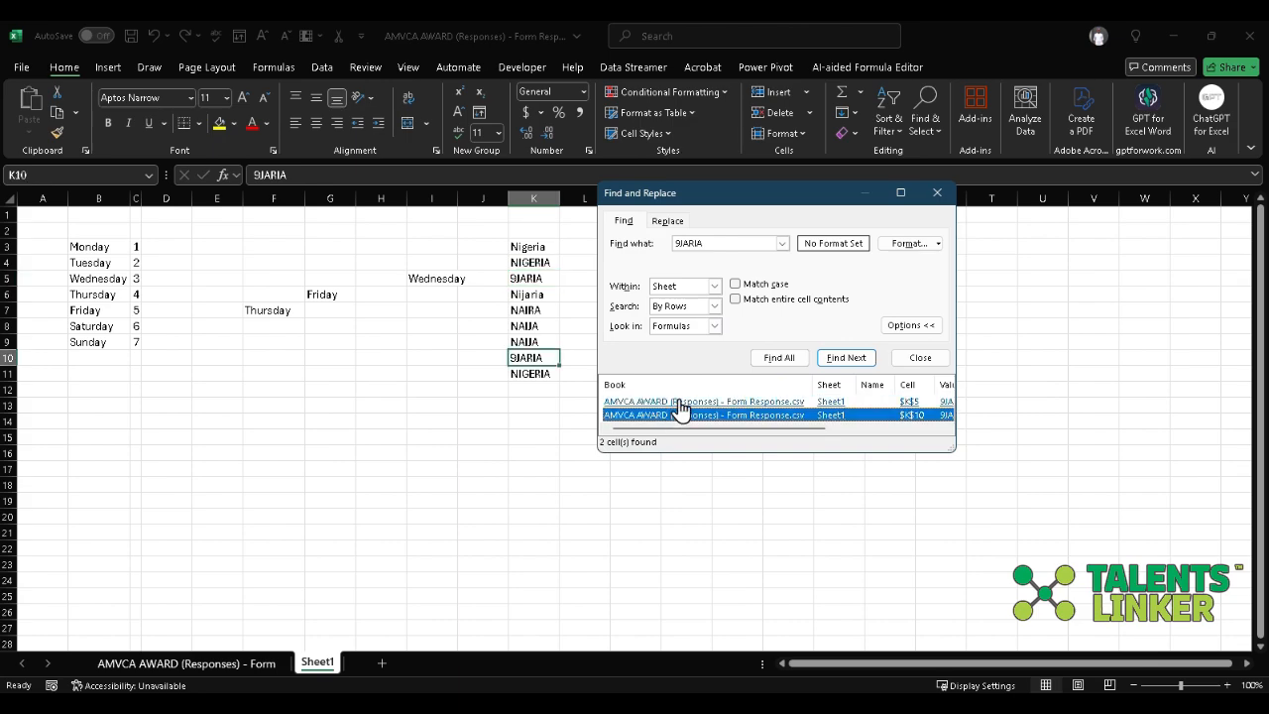
click(673, 402)
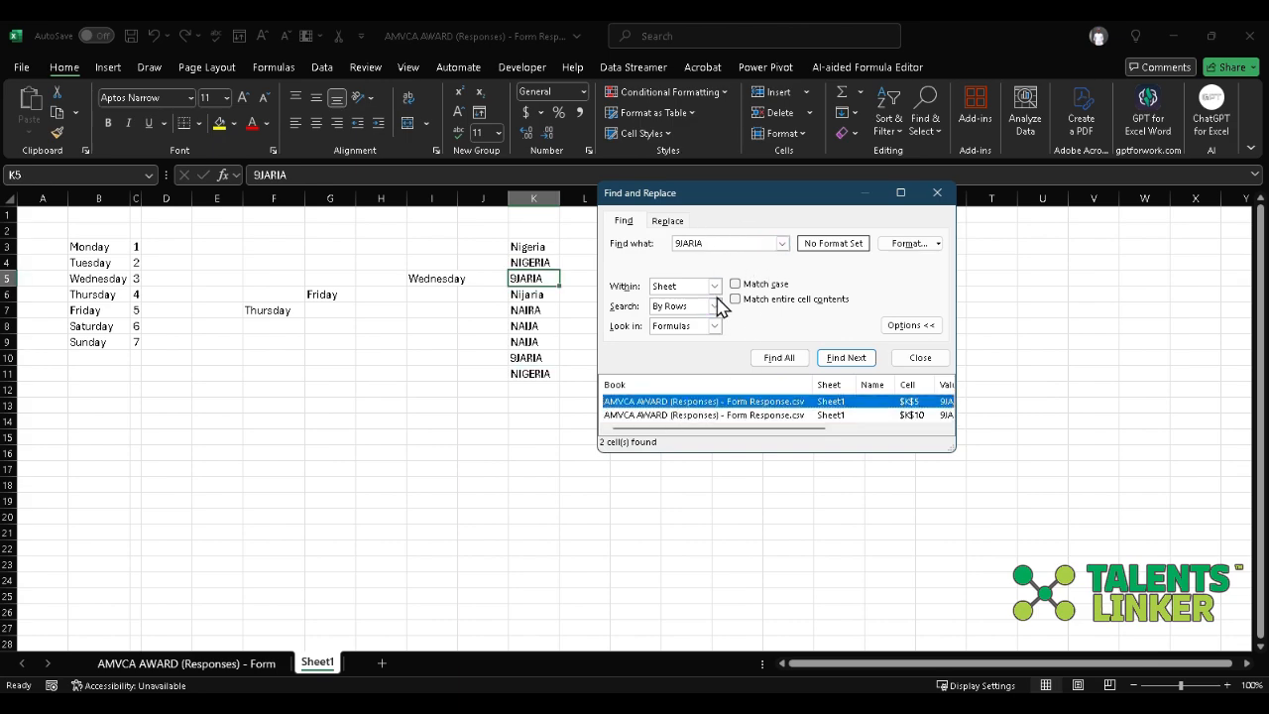
- Replace every 9JARIA entry on the sheet with Nigeria
click(668, 221)
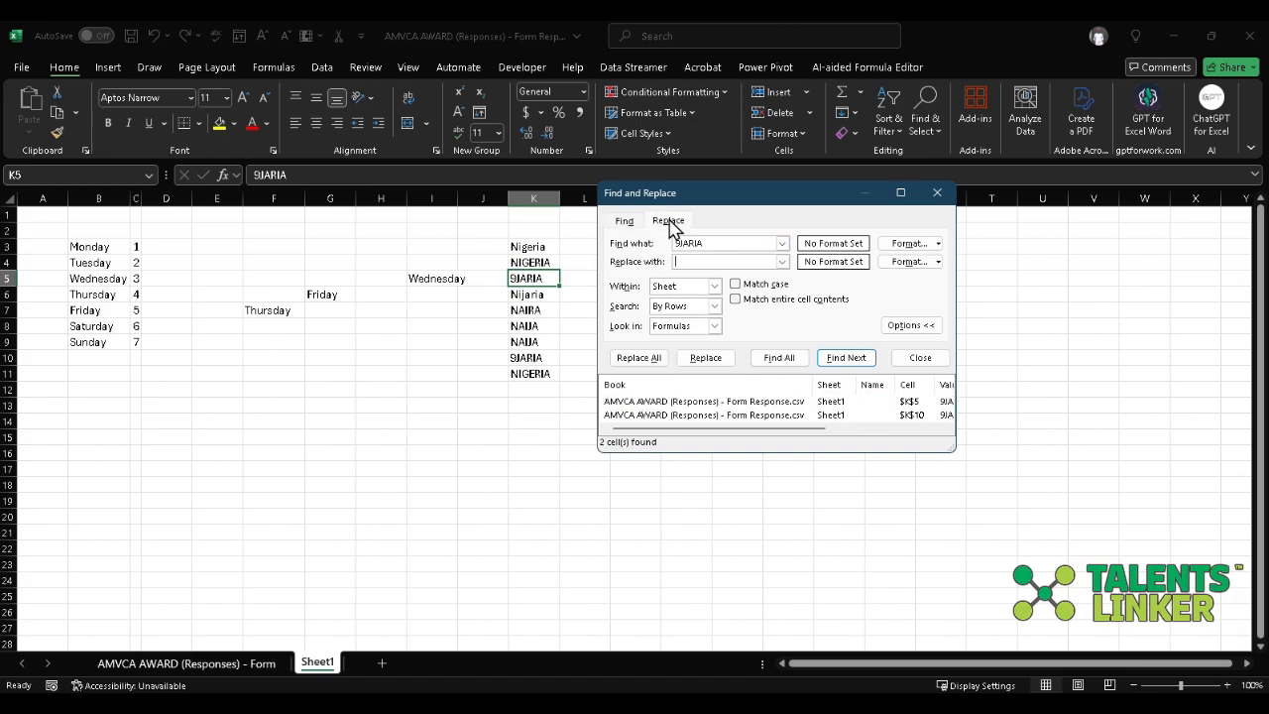
click(639, 226)
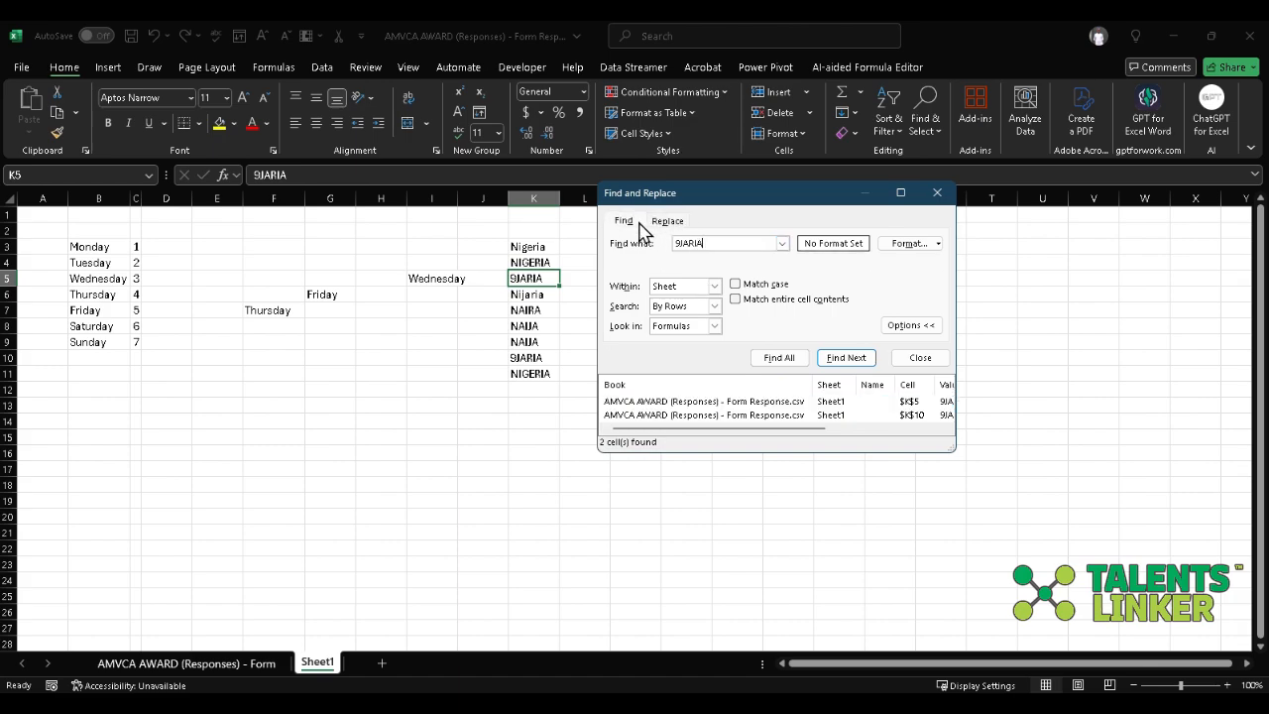
click(671, 224)
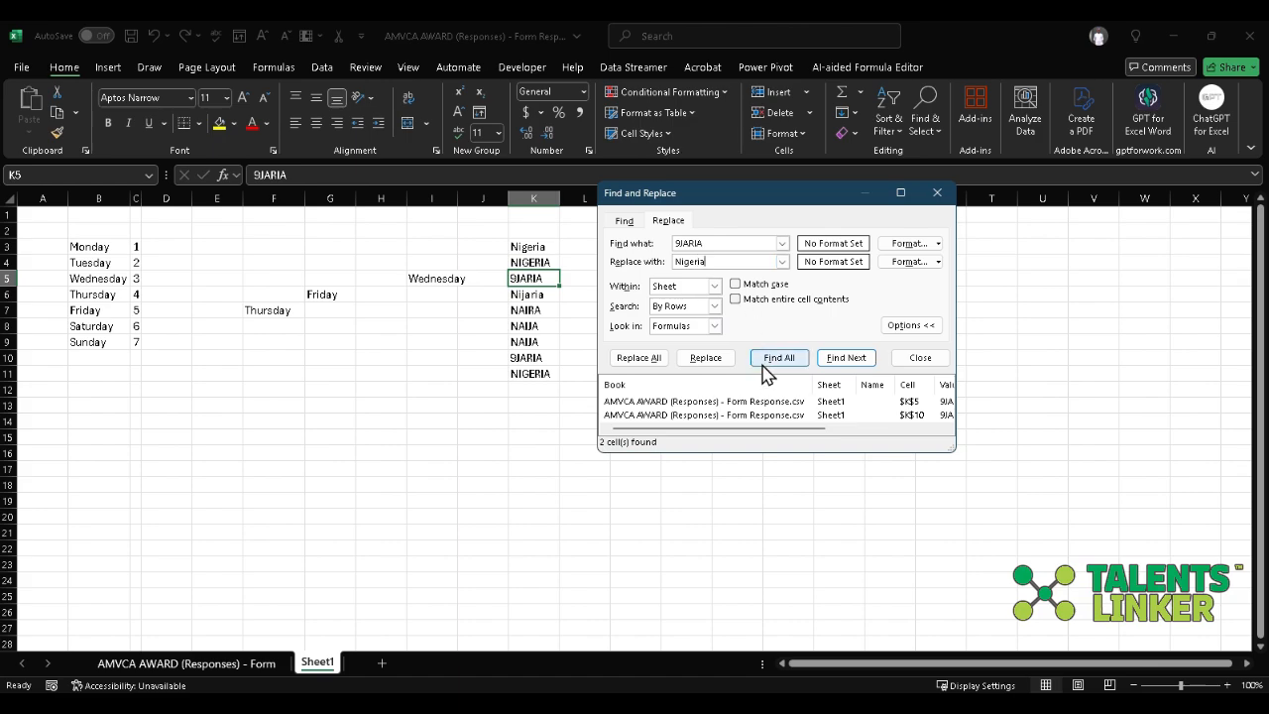
click(662, 363)
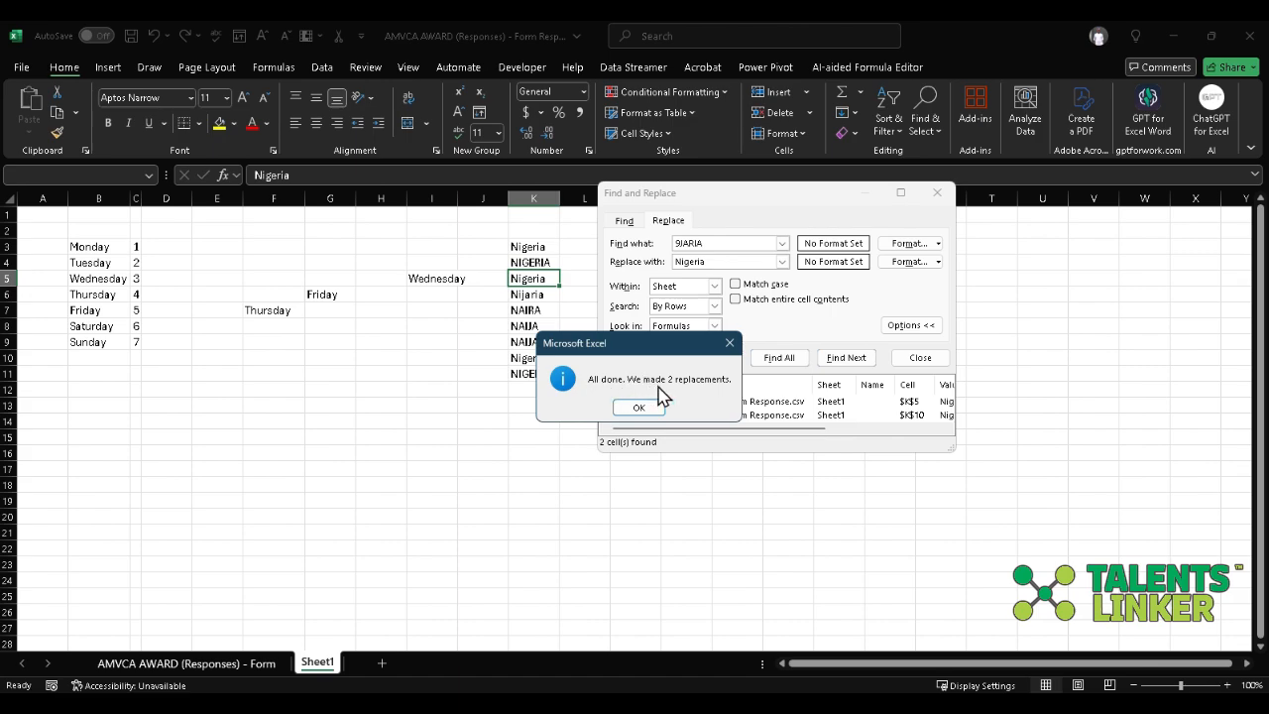
click(640, 408)
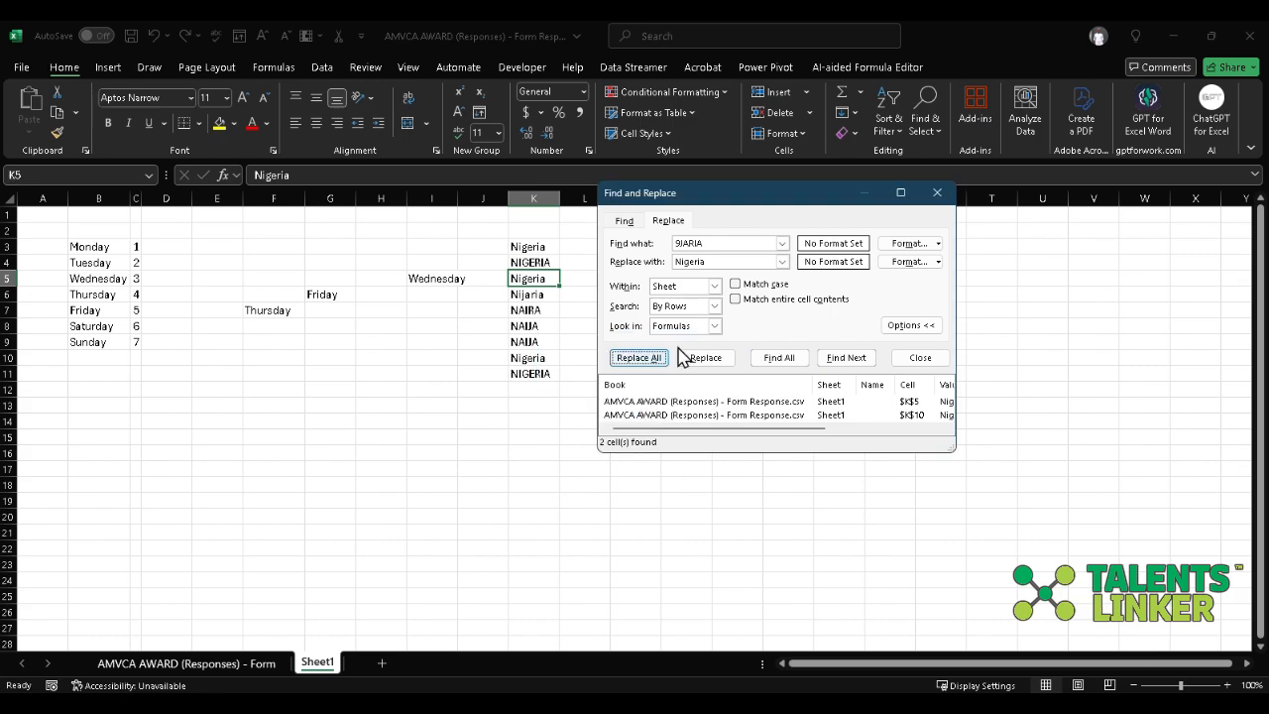
- Replace every Nijaria entry and every NAIRA entry on the sheet with Nigeria
click(716, 243)
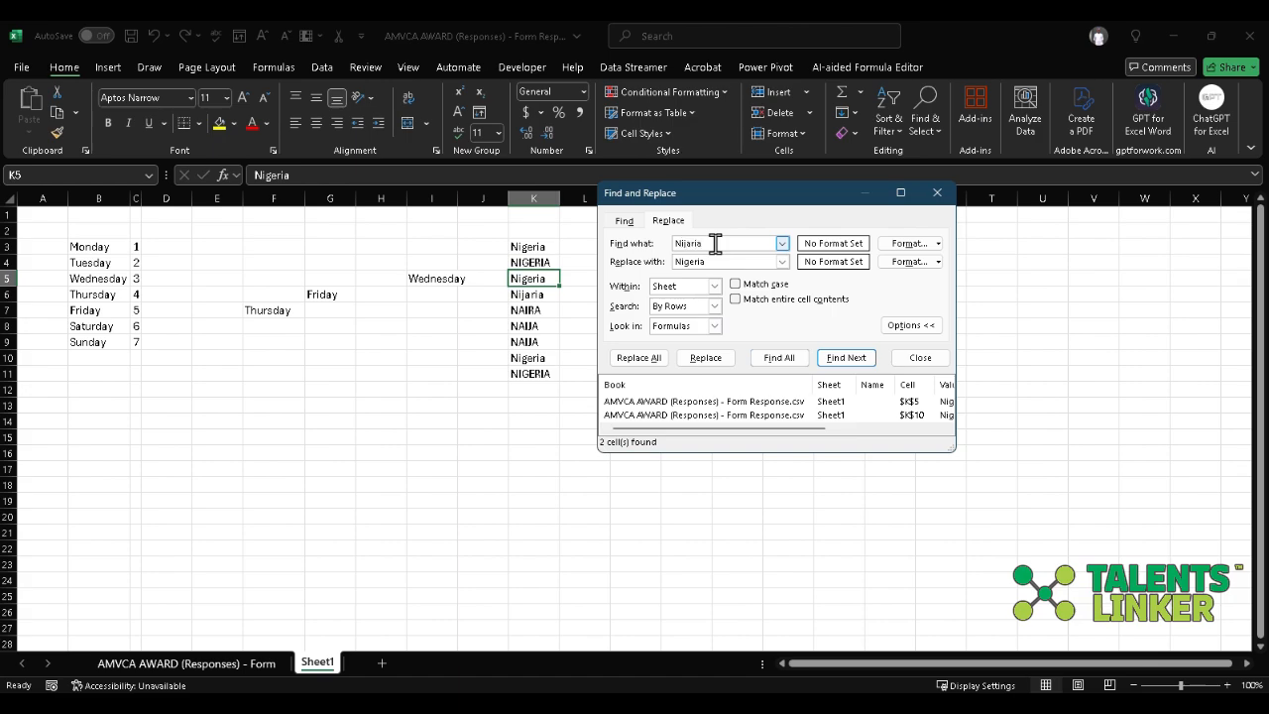
click(639, 359)
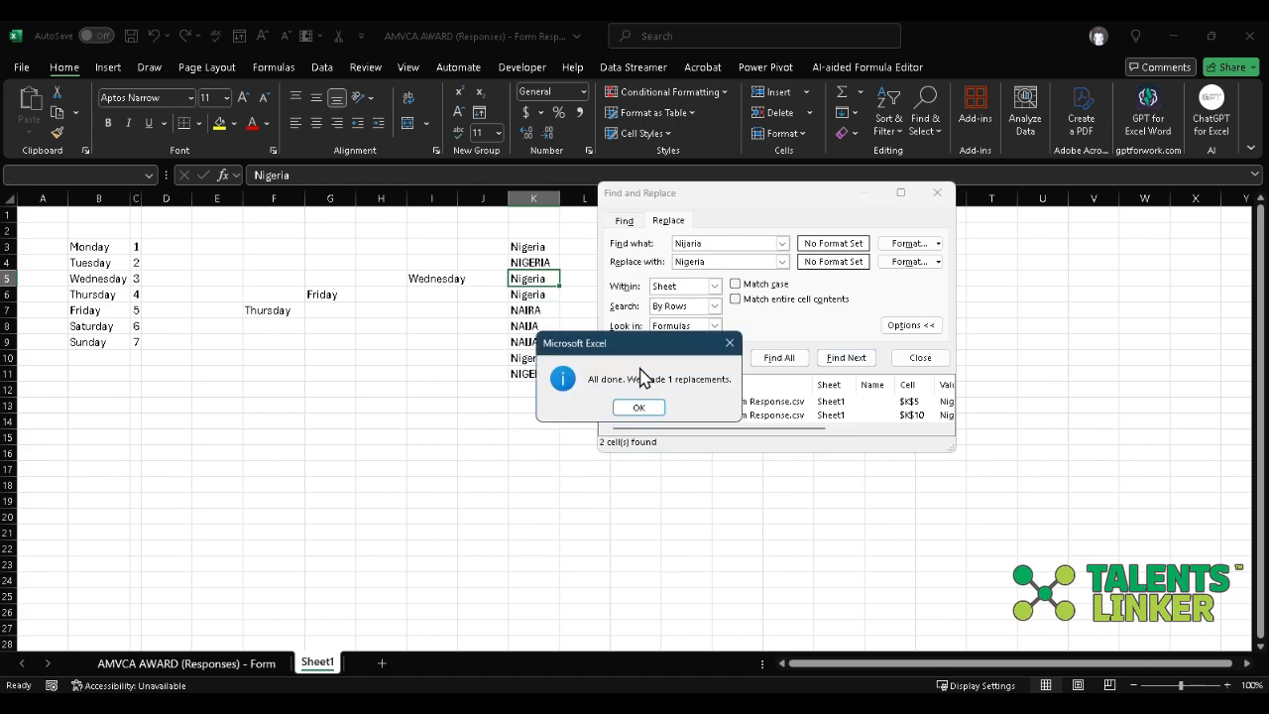
click(657, 410)
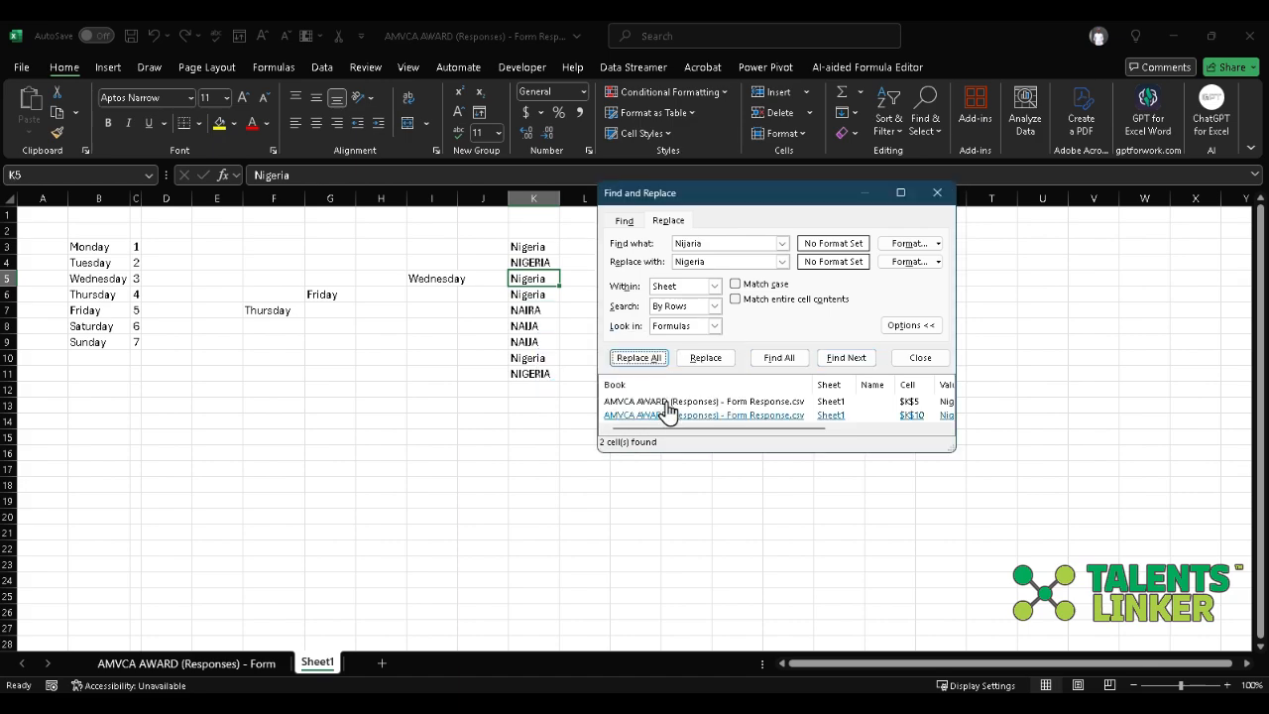
click(724, 246)
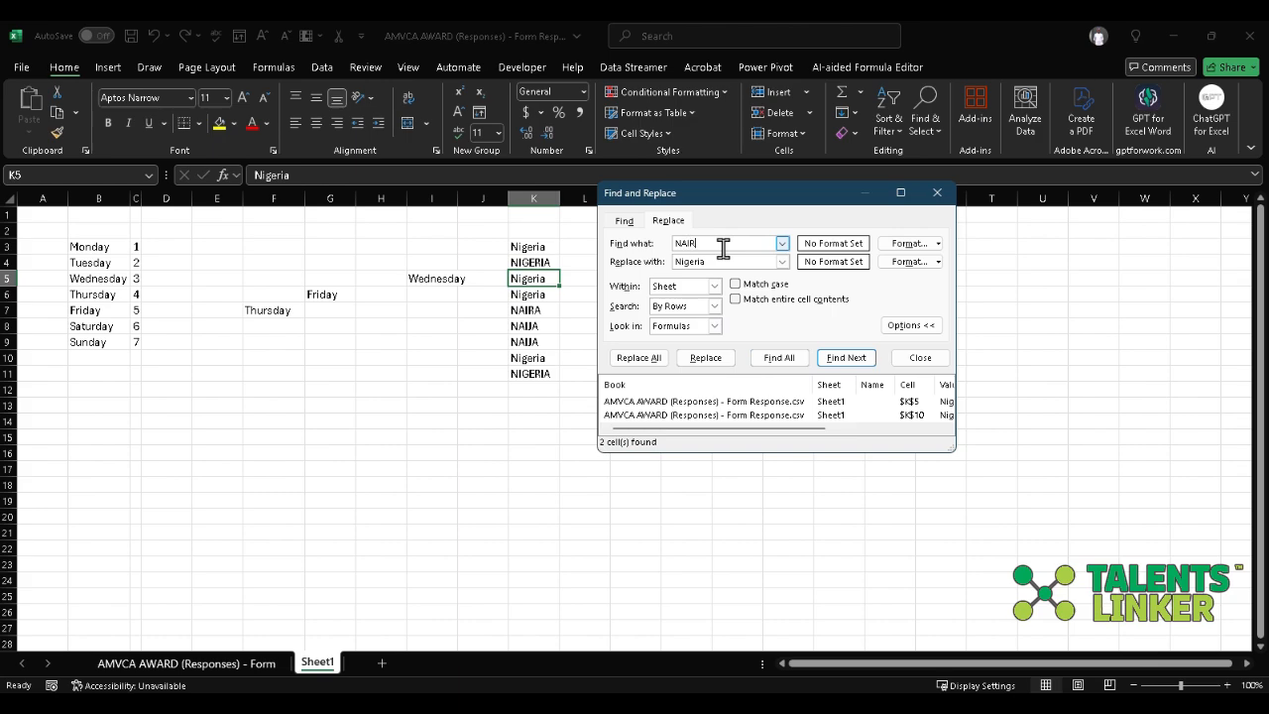
text(NAIRA)
click(638, 358)
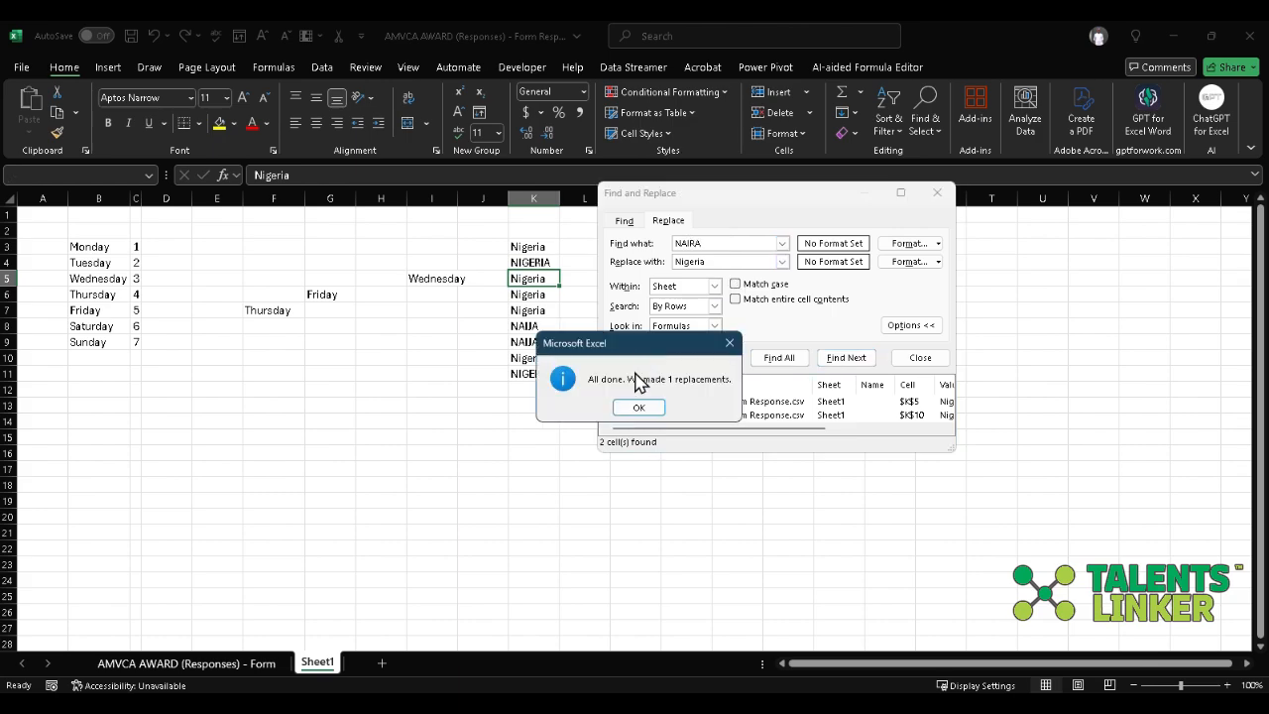
click(638, 409)
- Replace all uppercase NIGERIA entries and all NAIJA entries on the sheet with Nigeria
click(715, 243)
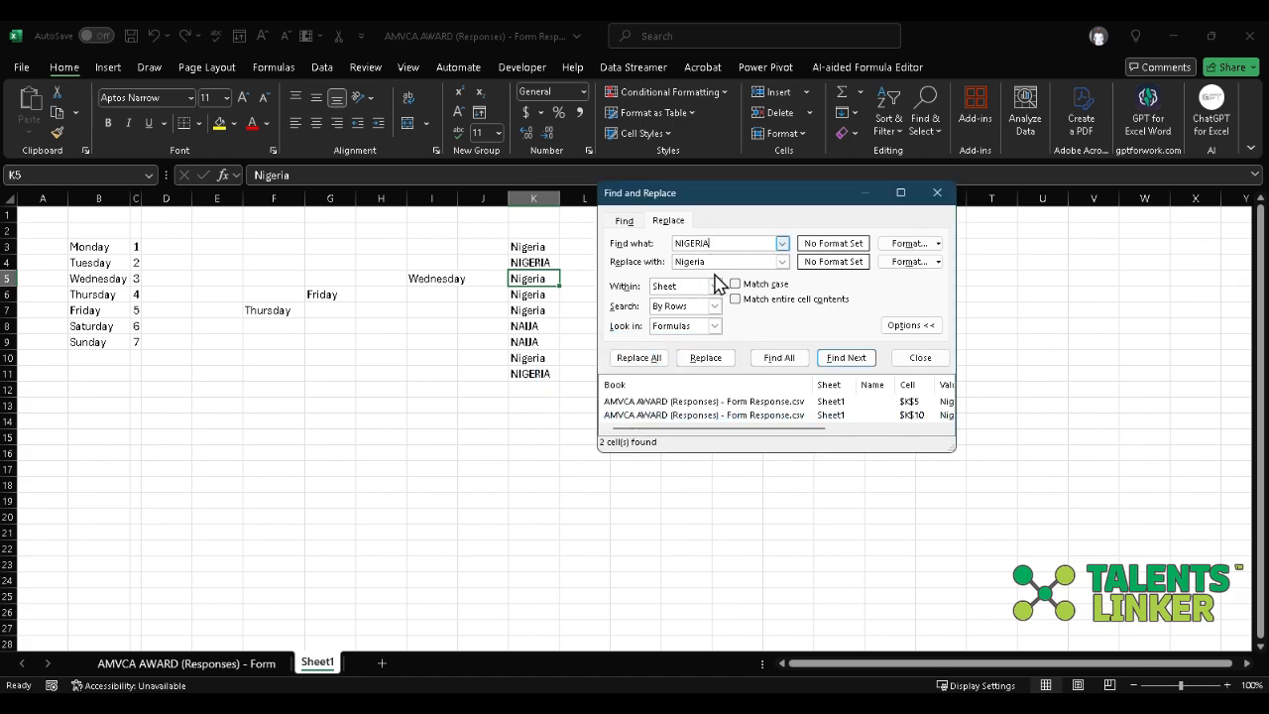
click(651, 363)
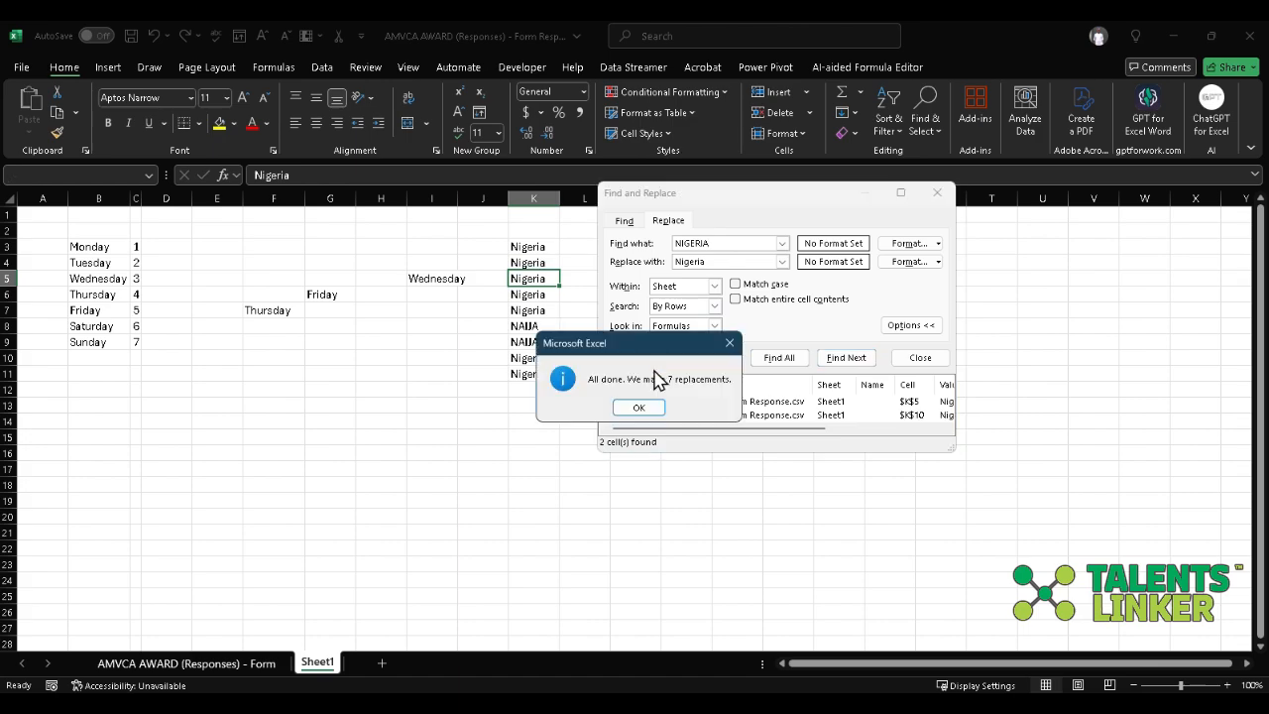
click(636, 405)
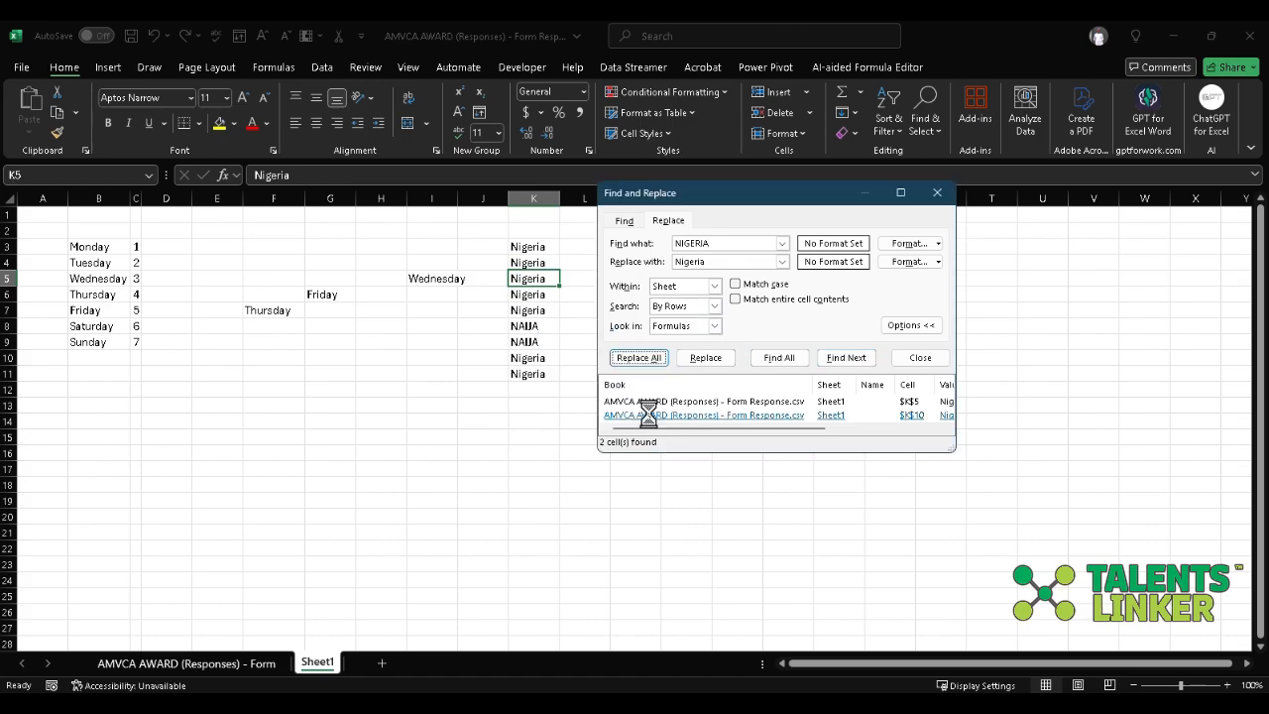
double_click(717, 244)
key(BackSpace)
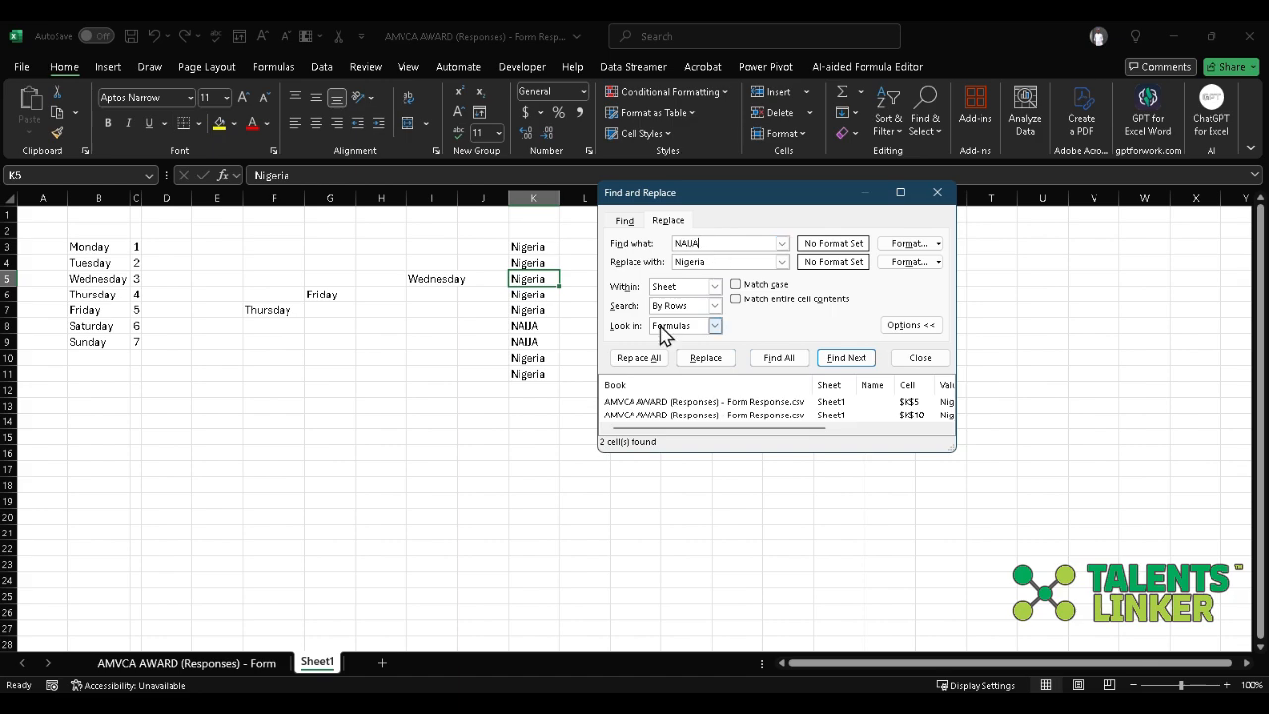
click(633, 358)
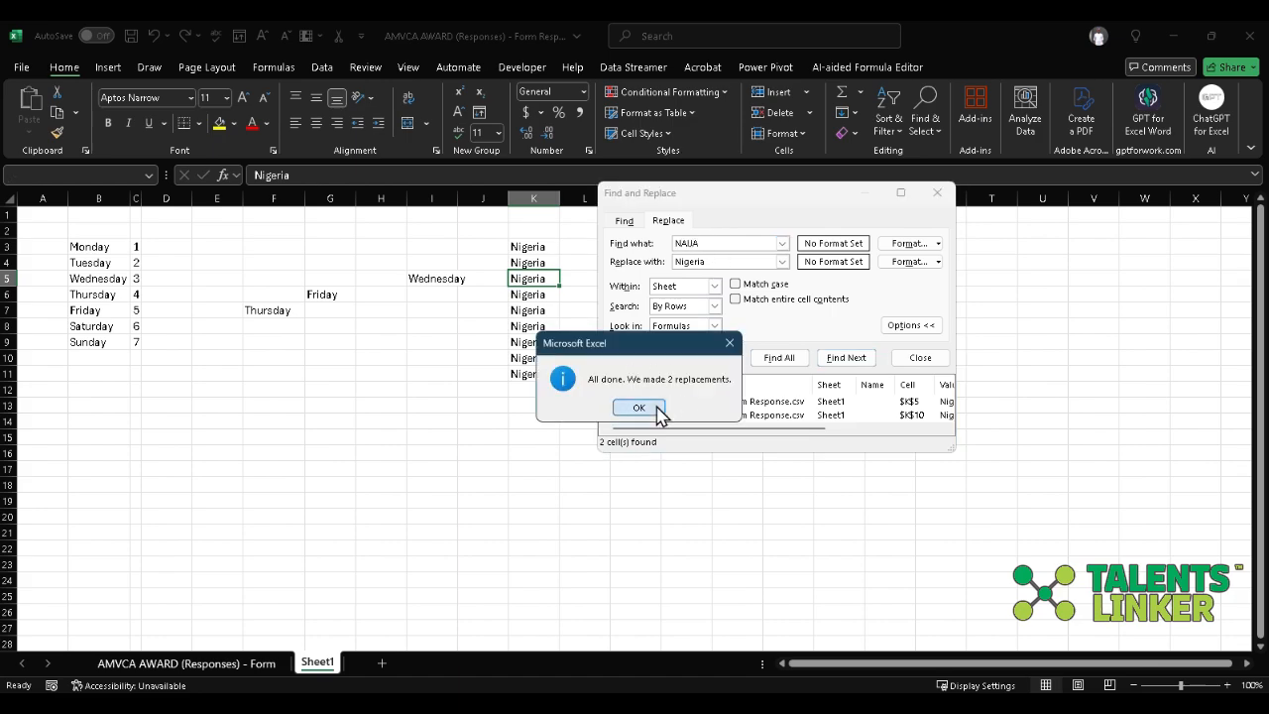
click(658, 409)
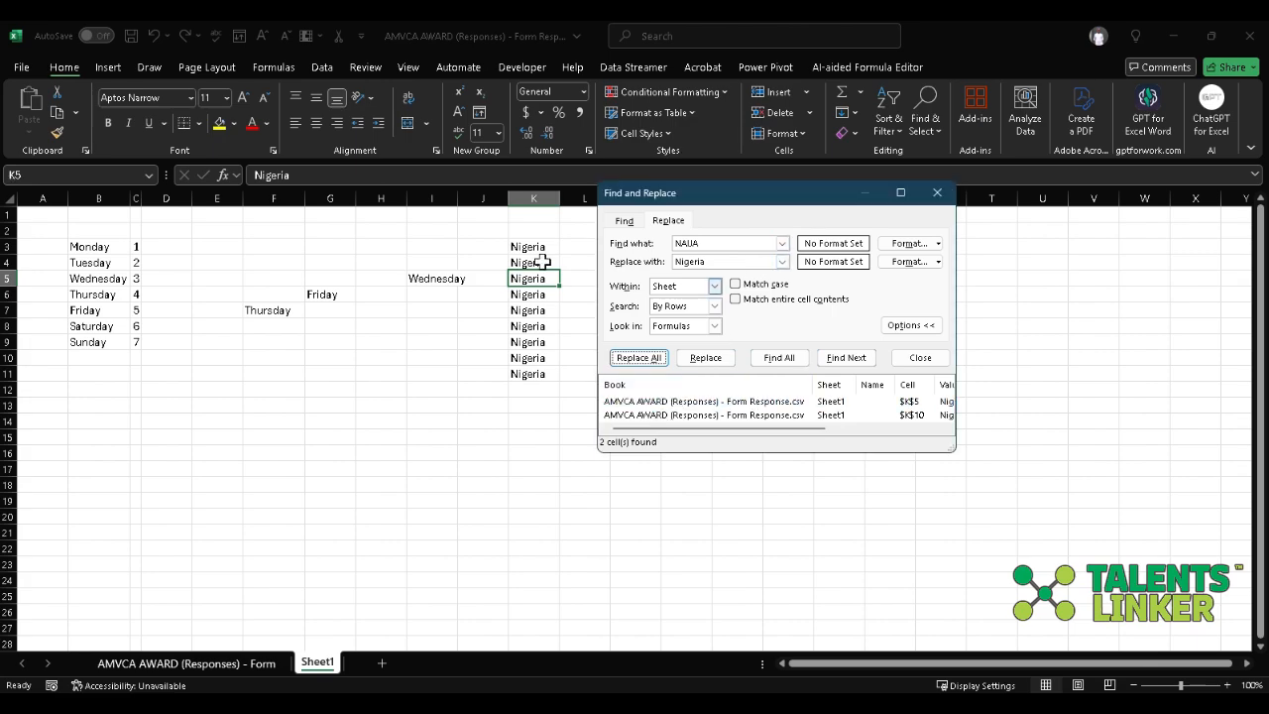